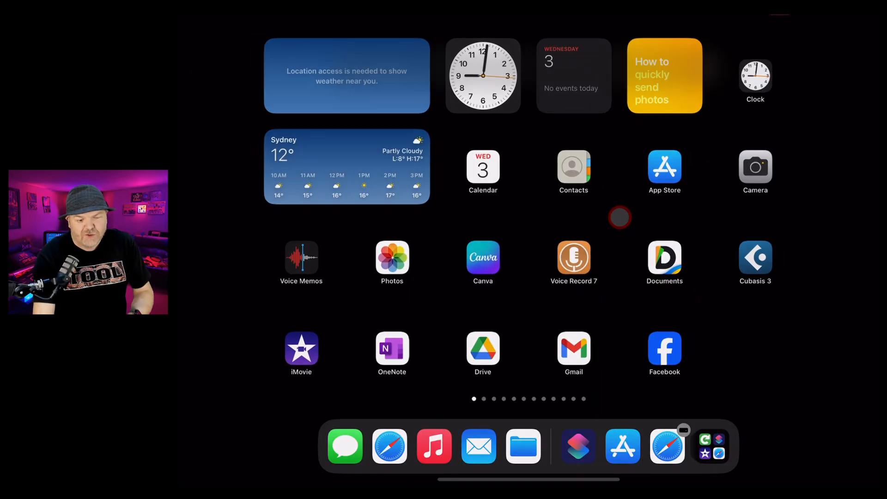
Locate the Shortcuts app via Spotlight and an App Store search for 'shortcuts'
key(super+space)
text(shor)
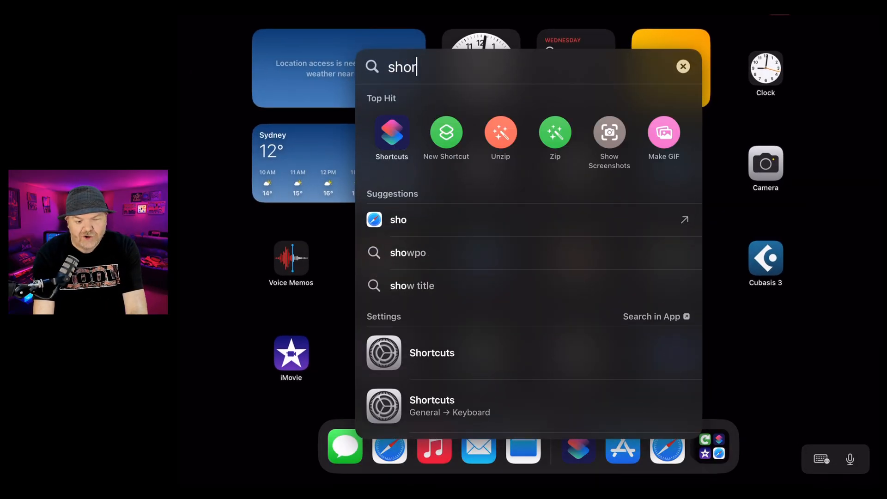
text(tcuts)
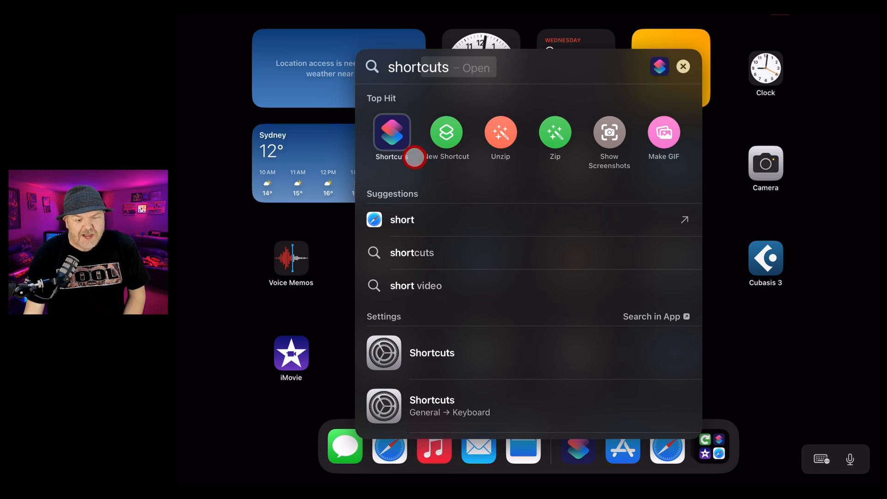
click(392, 133)
key(Escape)
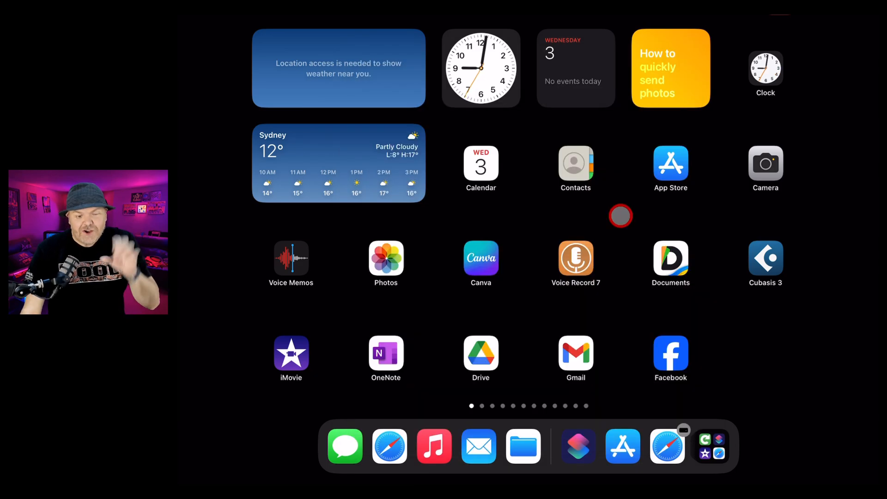
click(671, 164)
click(526, 63)
text(sh)
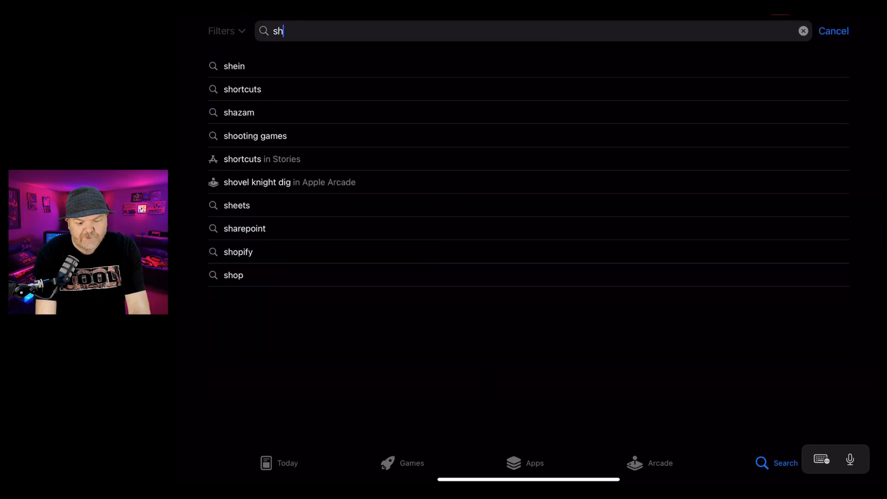
text(ortcuts)
key(Return)
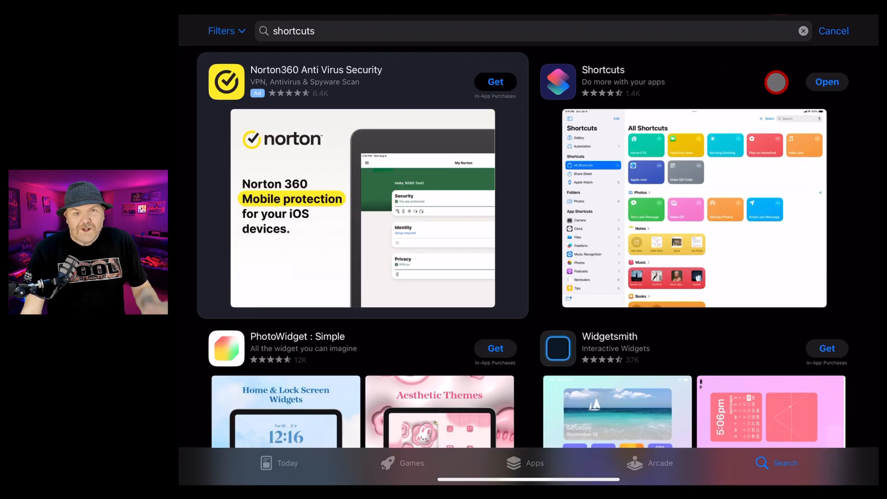
Create a new shortcut, rename it 'Video to Audio' and show its details settings
click(821, 81)
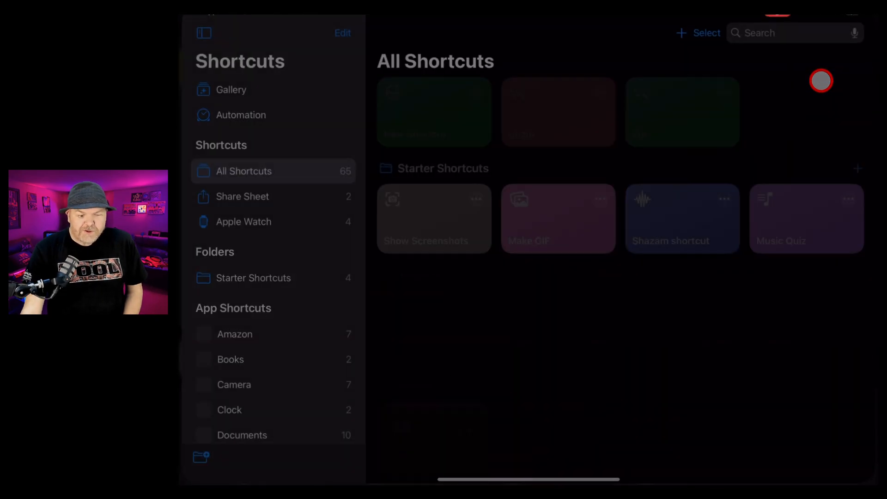
click(682, 33)
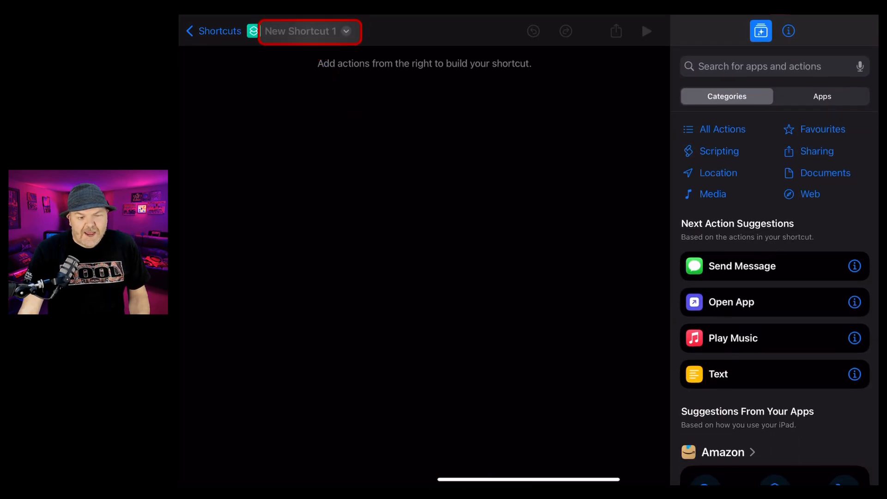
click(308, 31)
click(266, 102)
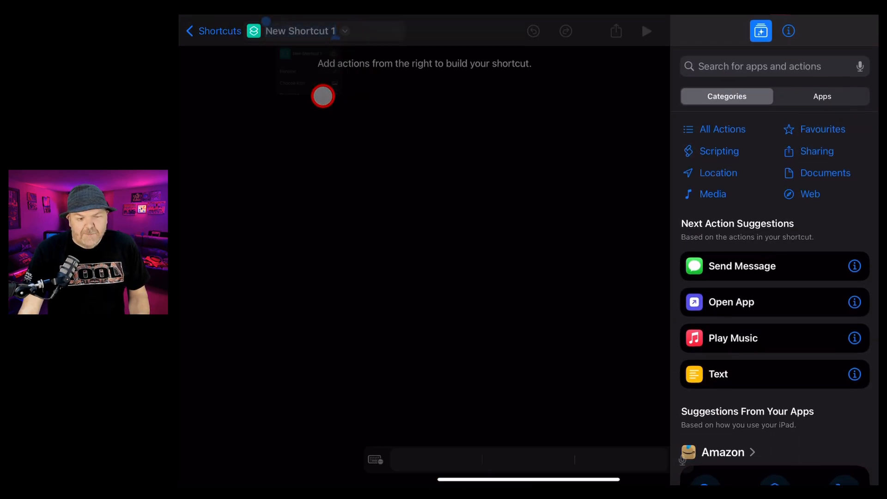
text(Video to Audio)
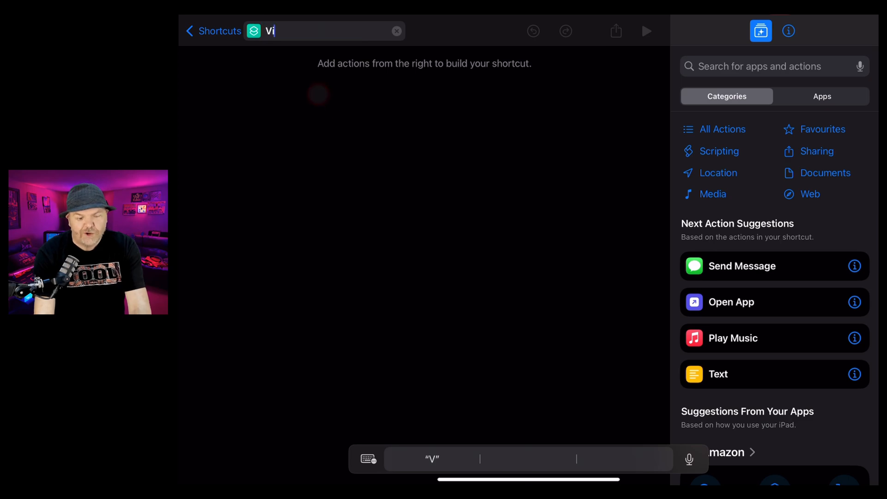
key(Return)
click(789, 30)
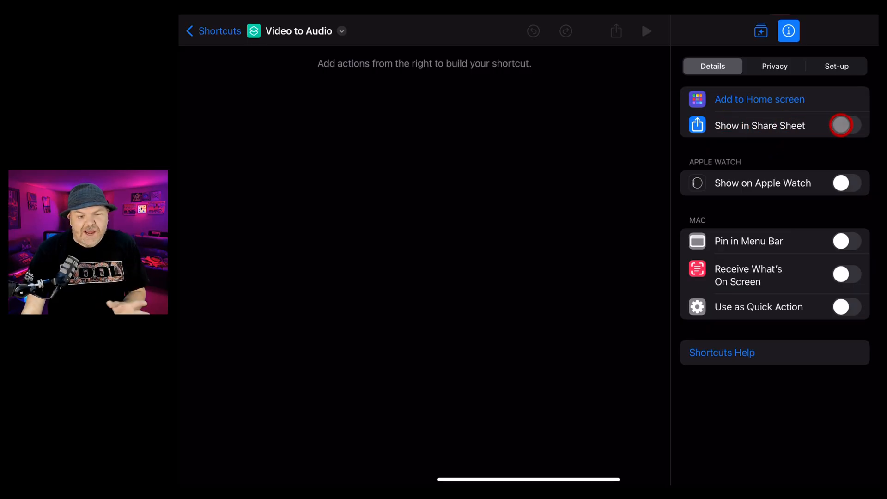
Enable Show in Share Sheet for Video to Audio and return to the actions library
click(840, 125)
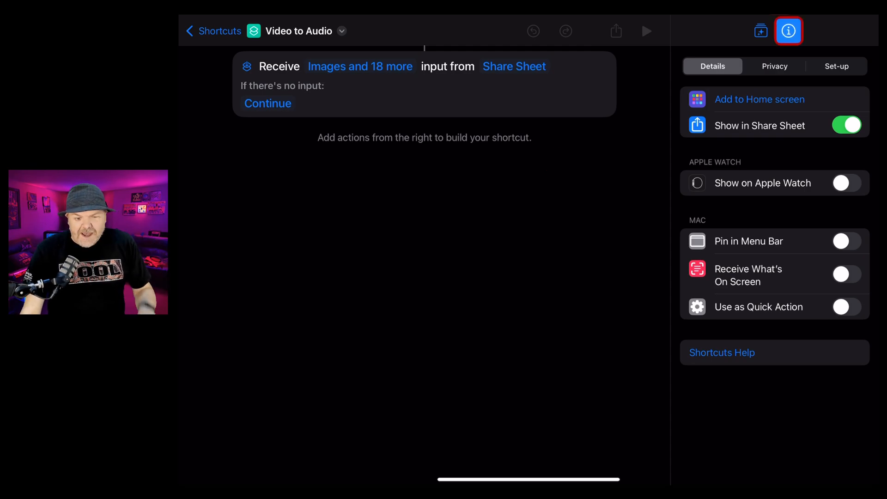
click(760, 30)
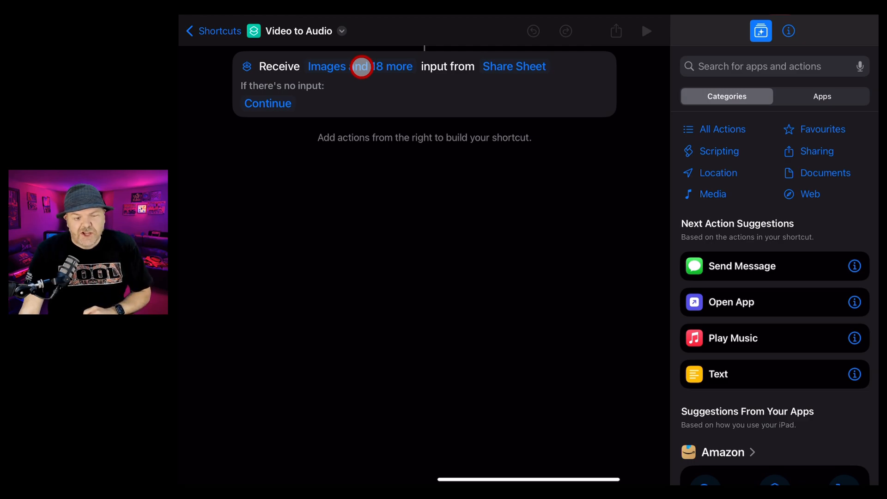
Restrict the Receive block to accept only Media from the Share Sheet
click(361, 67)
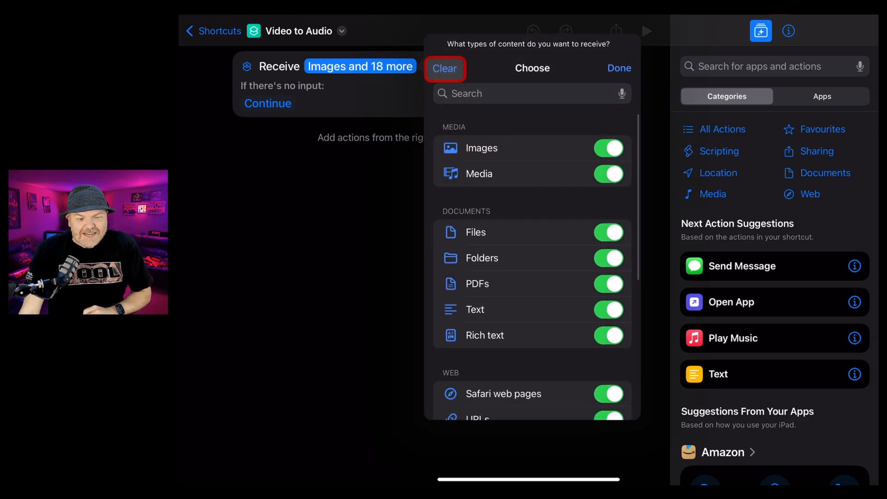
click(444, 68)
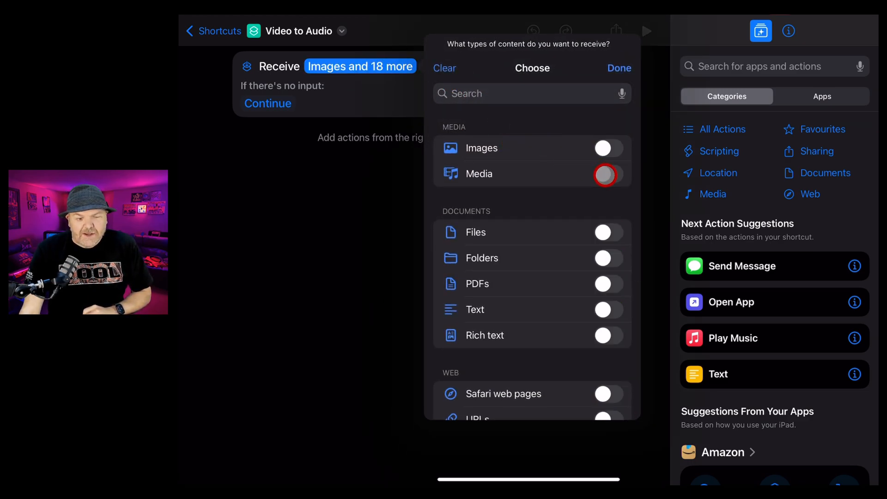
click(606, 175)
click(619, 69)
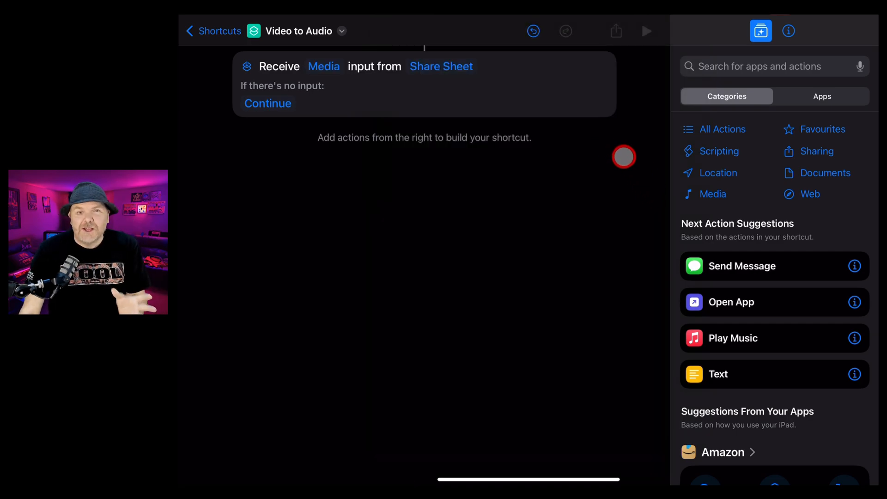
Add an Encode Media action set to Audio Only with AIFF output format
click(731, 66)
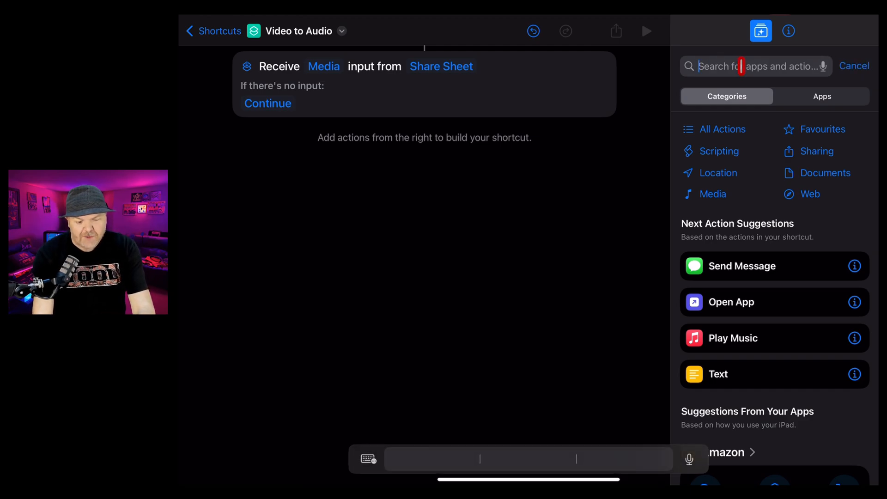
text(Encode)
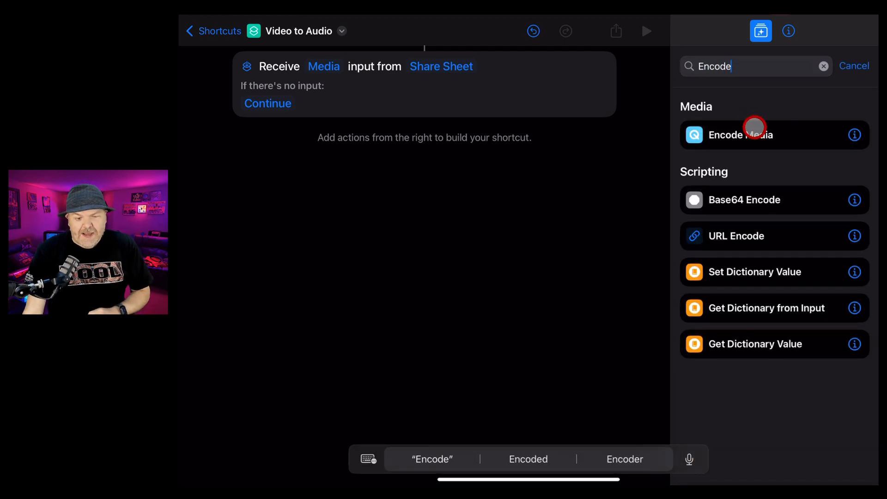
click(792, 135)
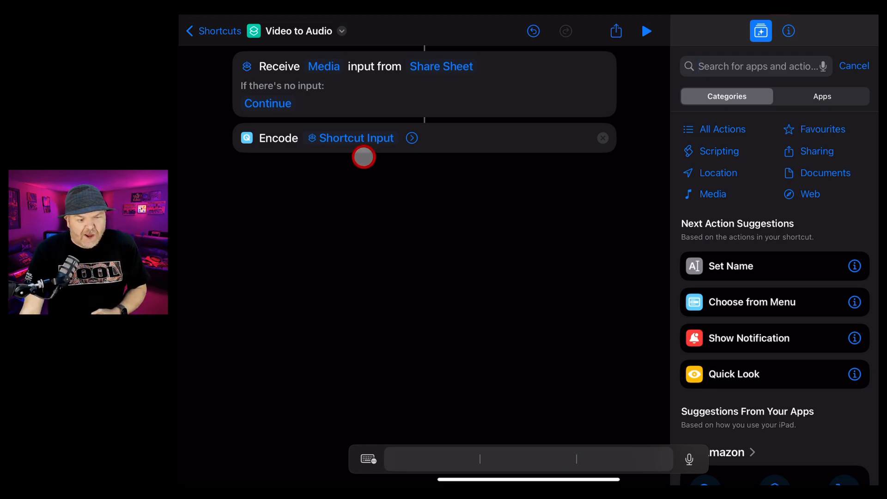
click(410, 138)
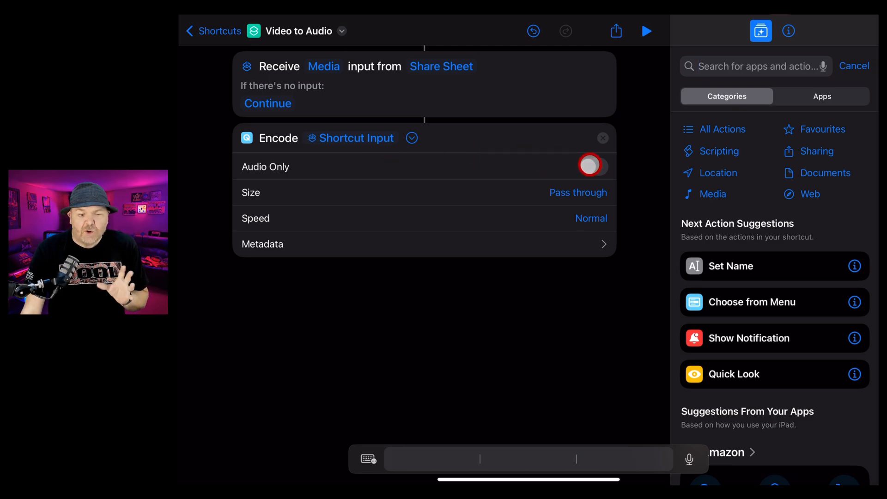
click(594, 166)
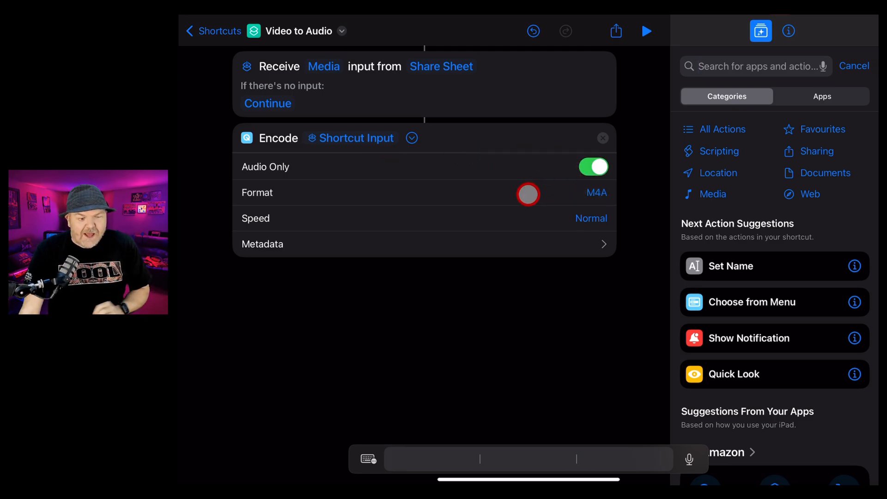
click(595, 192)
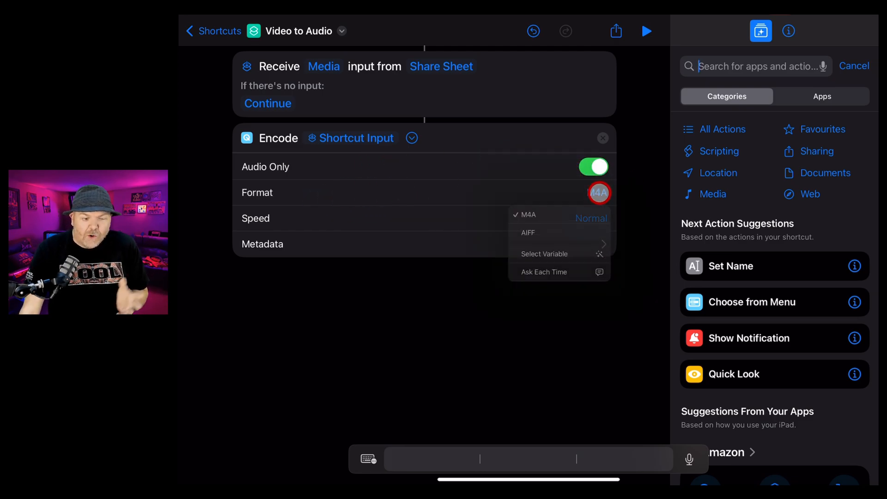
click(567, 243)
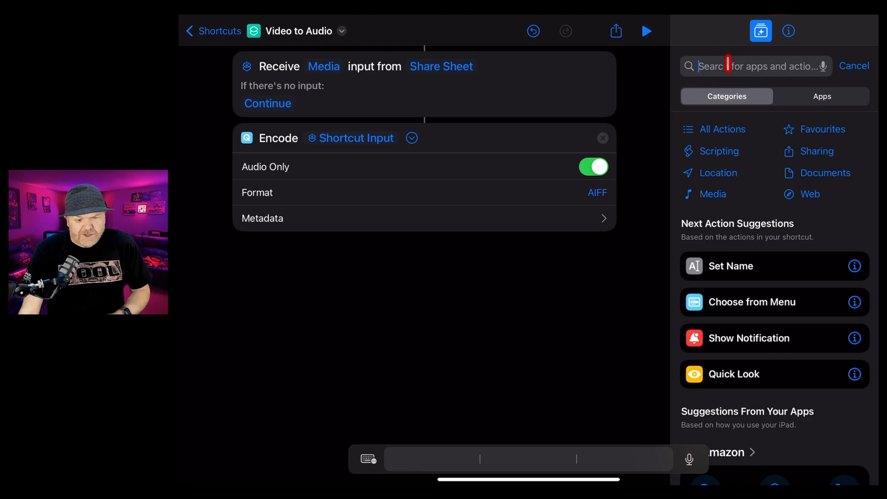
text(Save)
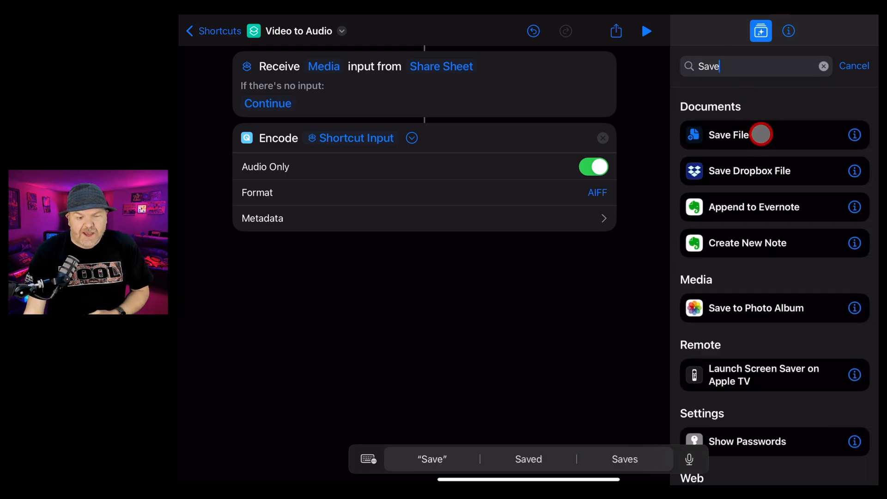
Add a Save File action after Encode and return to the Shortcuts library
click(761, 135)
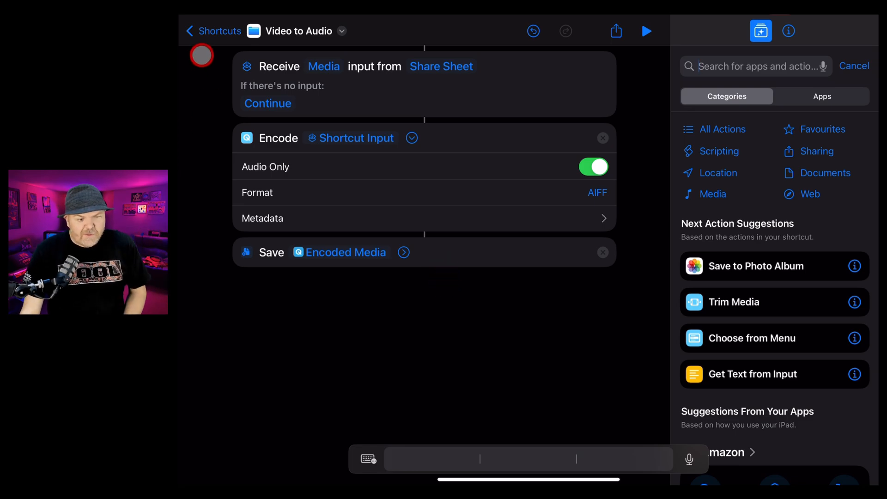
click(214, 30)
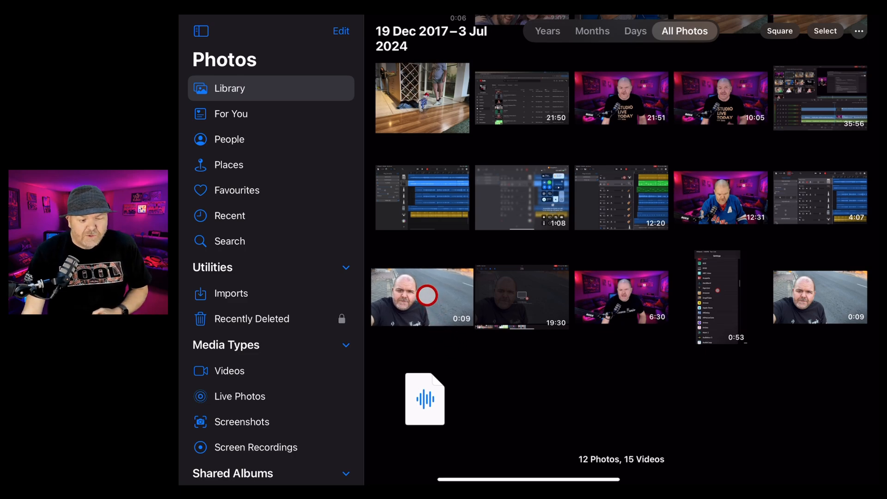
Share the 0:09 video to Video to Audio and save the audio in Downloads
right_click(427, 297)
click(608, 254)
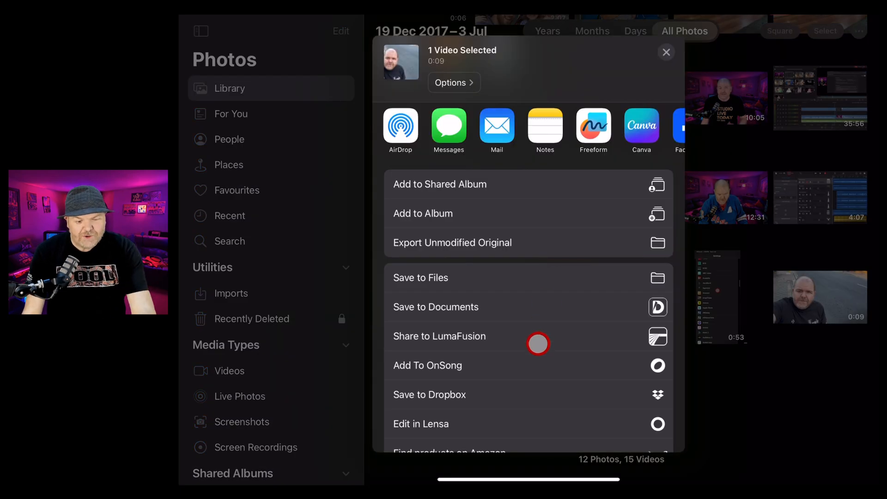
scroll(533, 342, down, 5)
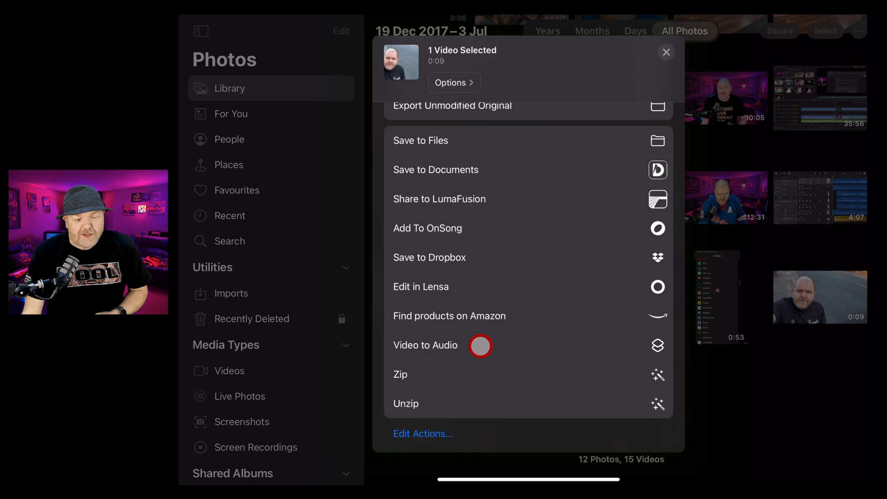
click(481, 345)
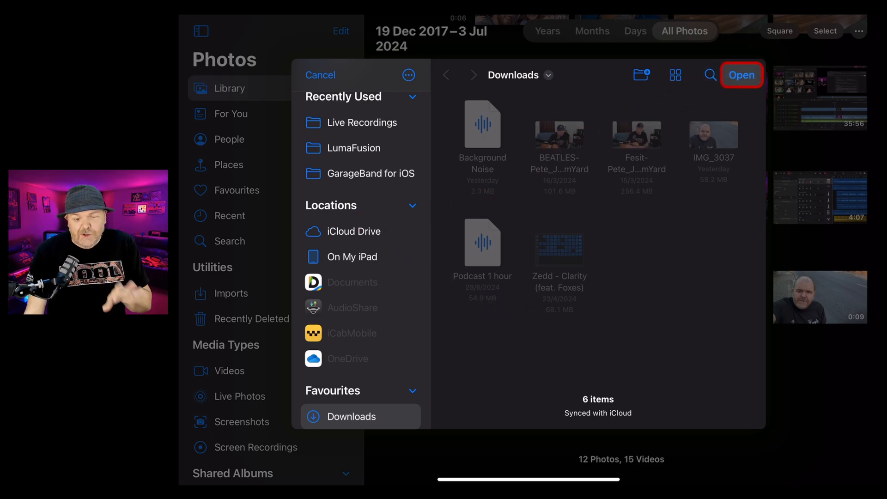
click(741, 75)
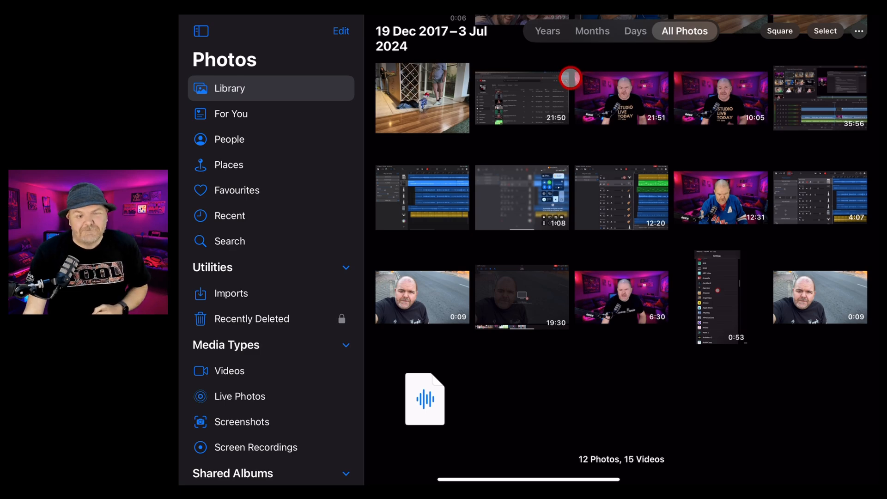
Switch to Files showing the Downloads folder via the app switcher
key(super+Tab)
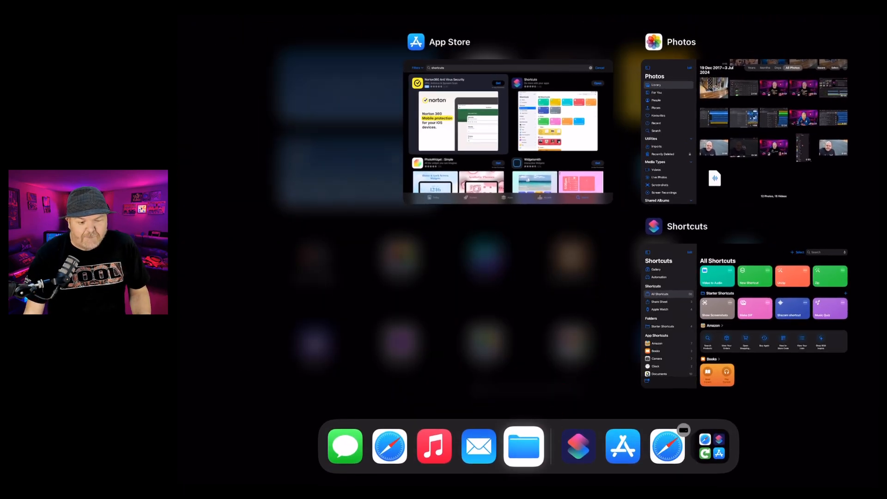
click(524, 447)
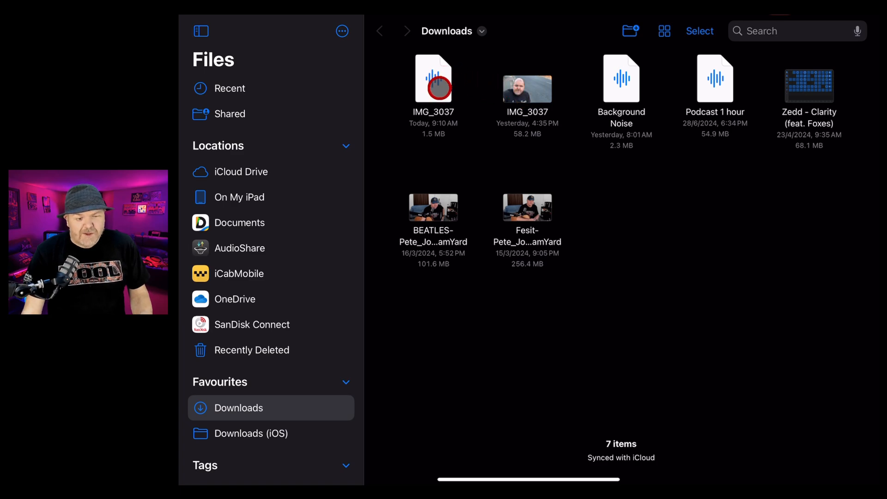
Preview and play the converted IMG_3037 audio file
click(438, 88)
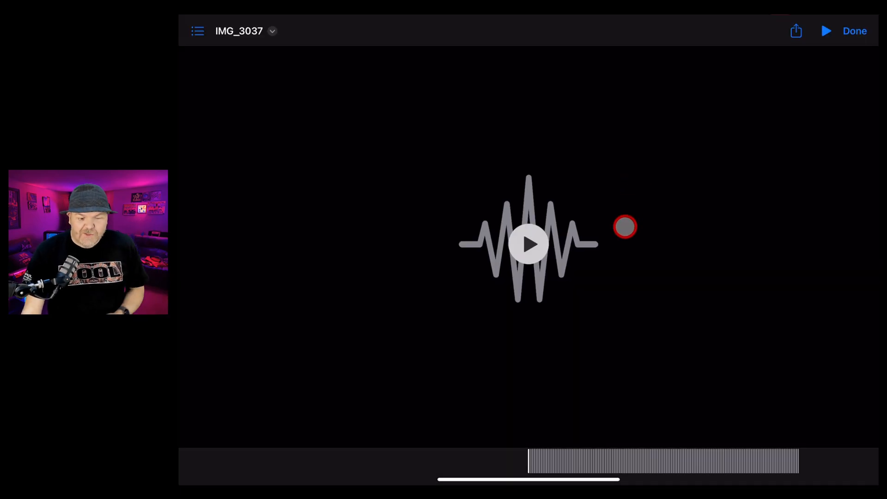
click(530, 242)
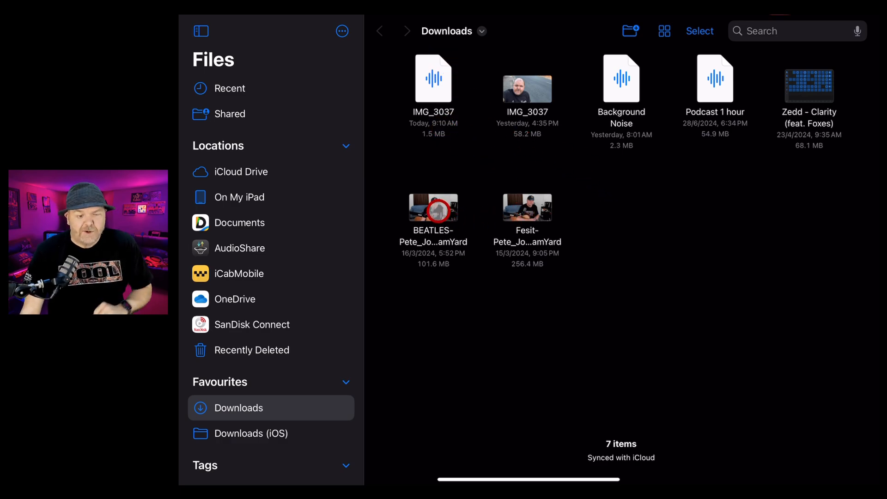
Convert the BEATLES video with Video to Audio, save to Downloads and preview the 51.8 MB audio
right_click(436, 209)
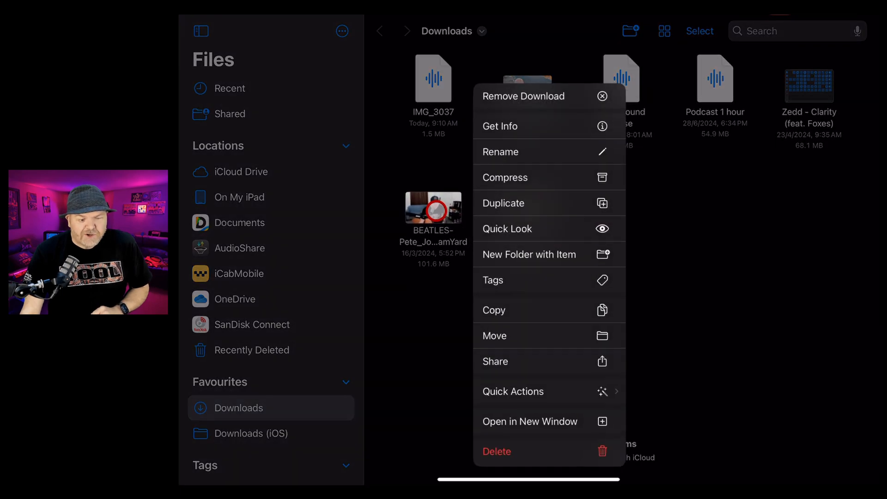
click(567, 359)
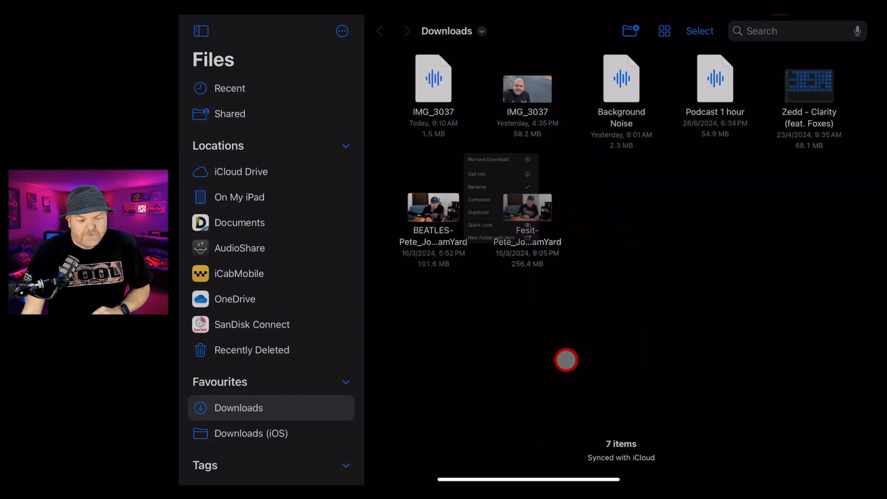
scroll(604, 241, down, 5)
scroll(601, 250, down, 4)
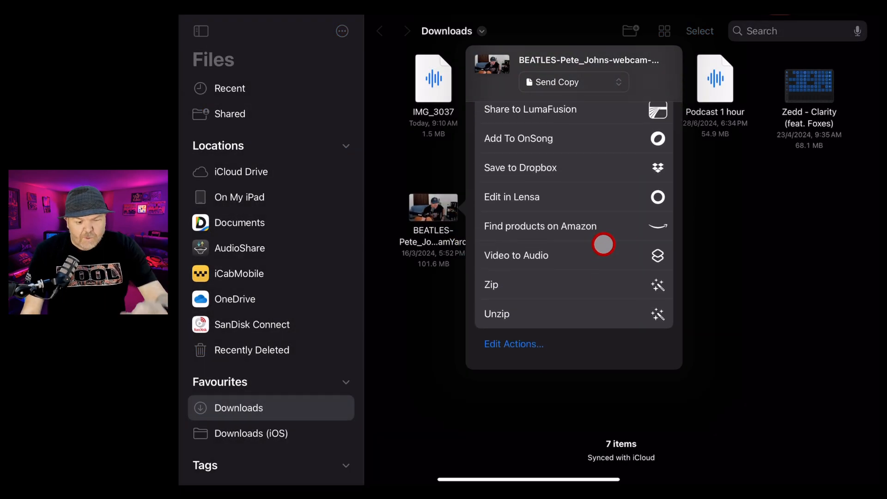
click(580, 262)
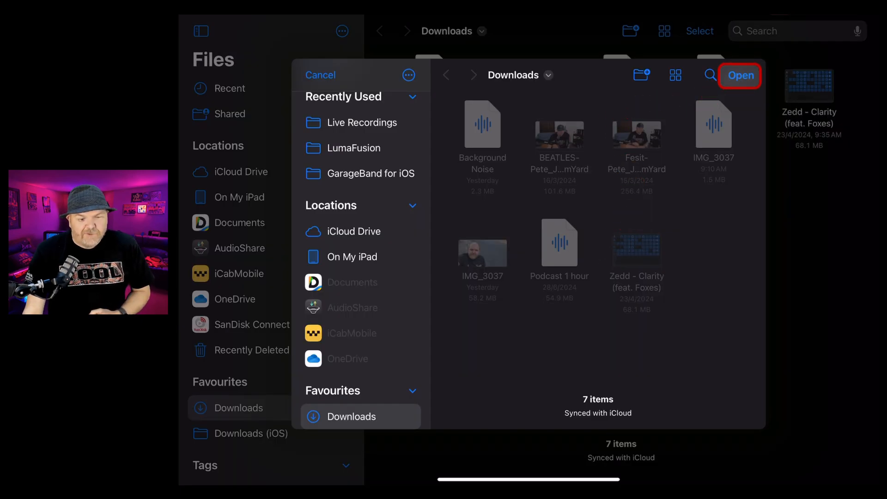
click(741, 75)
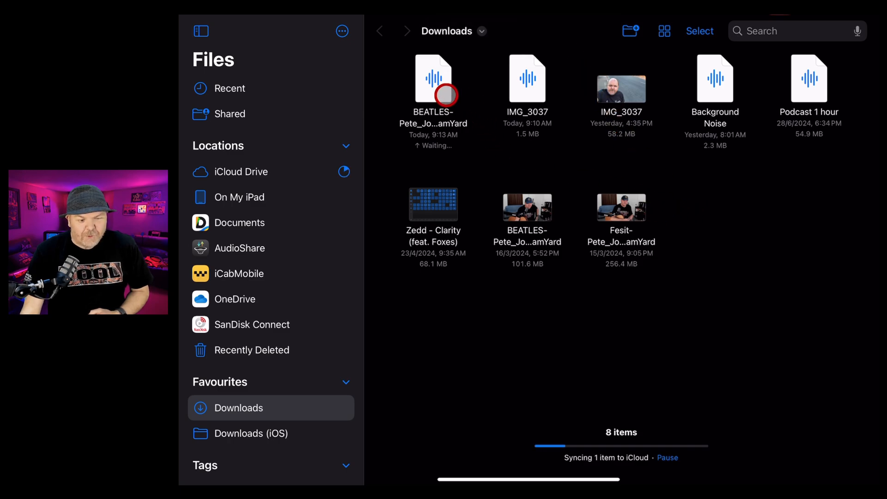
click(443, 92)
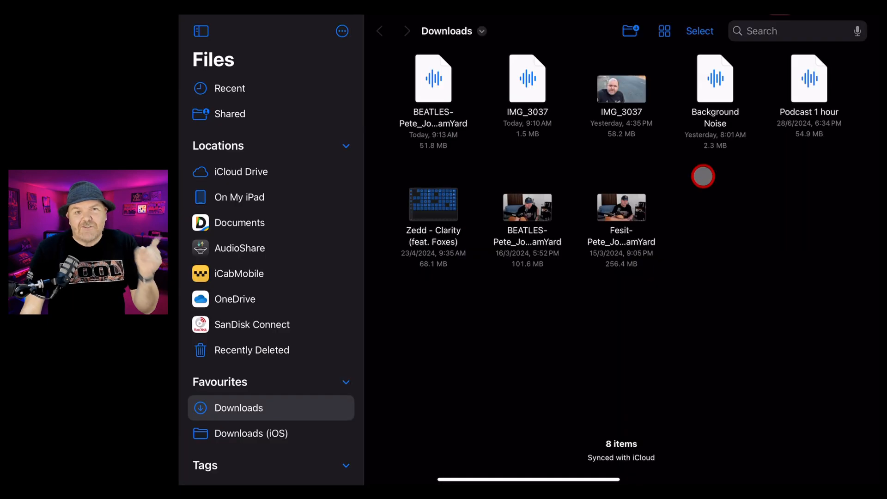